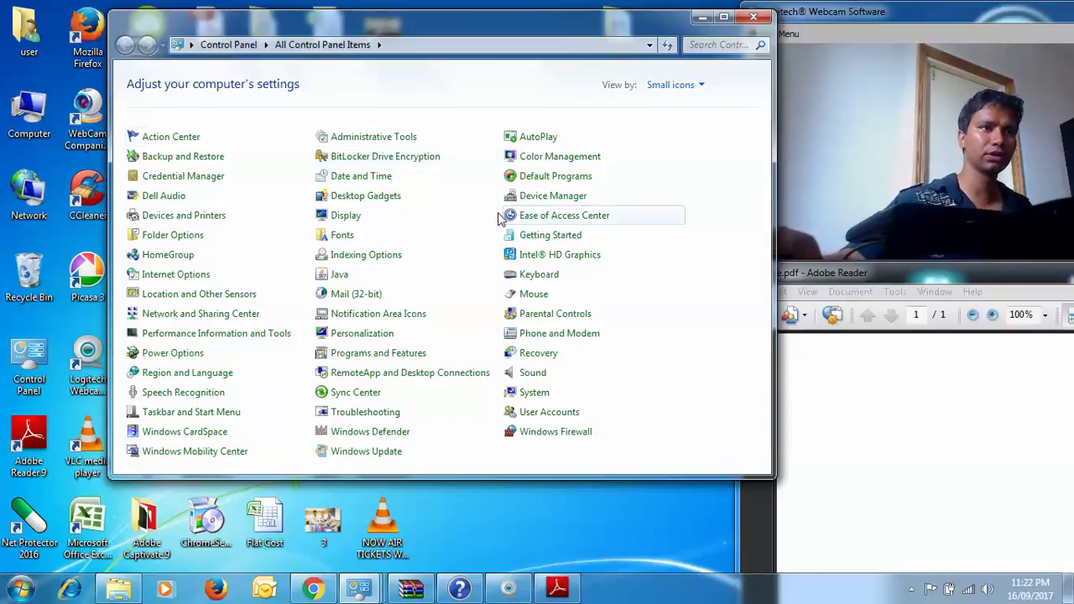
- Reopen Control Panel from the Start menu and launch Device Manager from the item list
{"action": "left_click", "coordinate": [753, 17]}
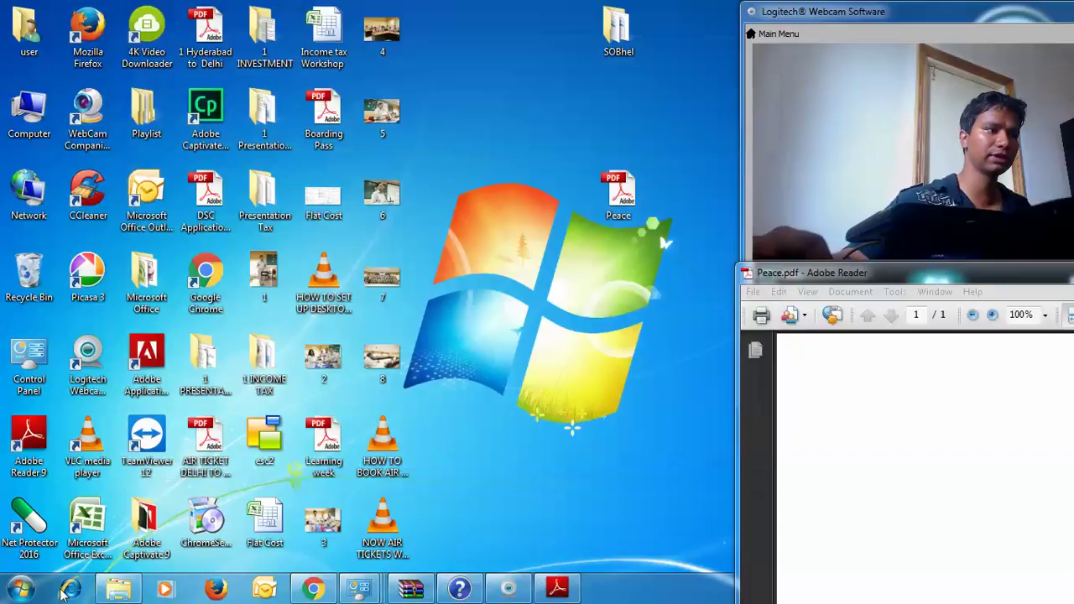
{"action": "left_click", "coordinate": [20, 589]}
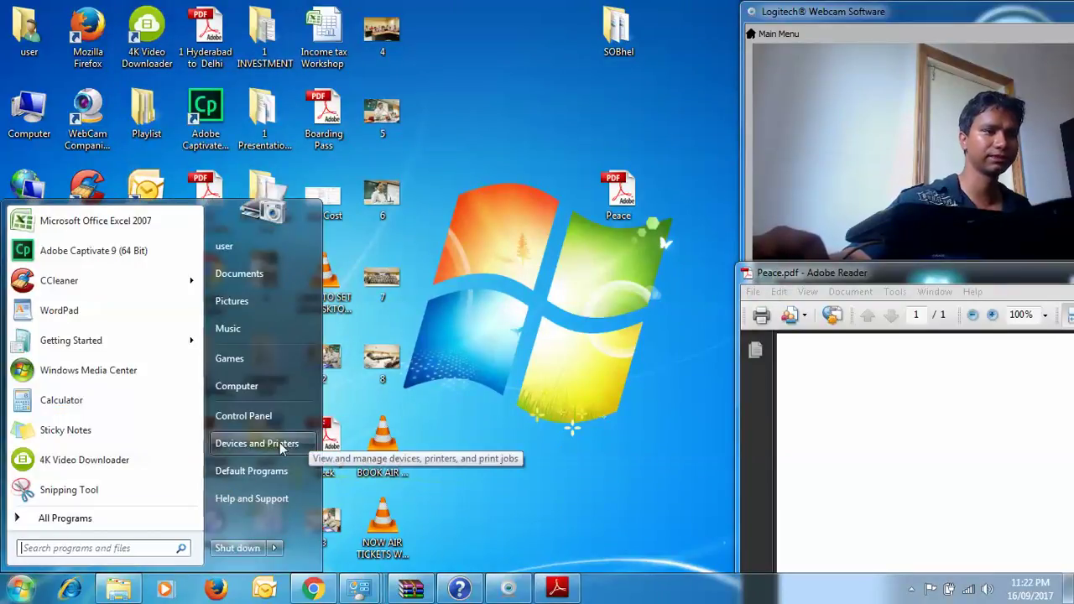
{"action": "left_click", "coordinate": [279, 414]}
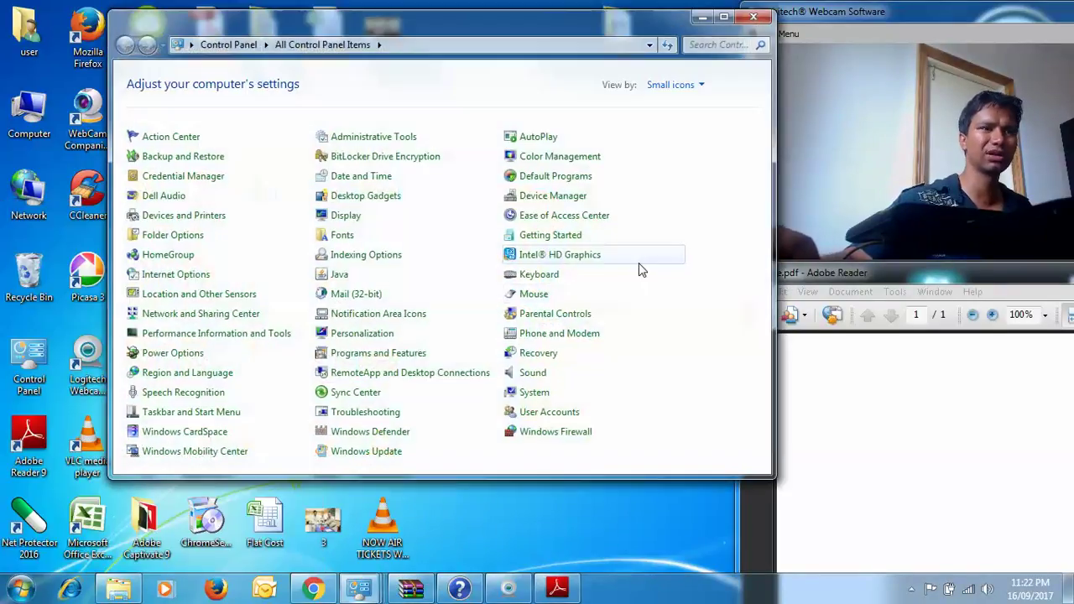
{"action": "left_click", "coordinate": [600, 198]}
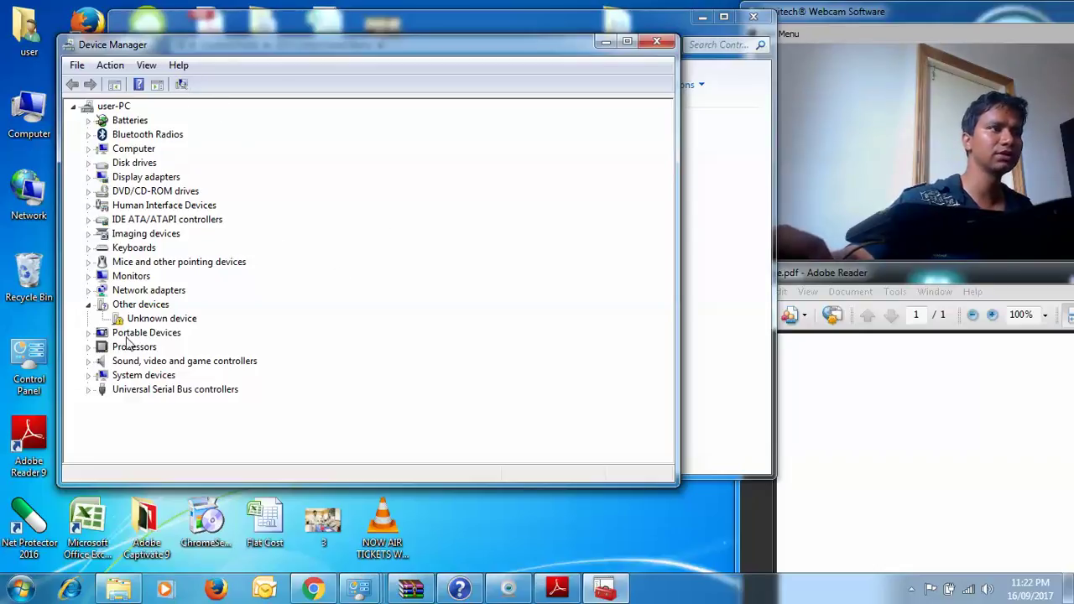
- Check the Dell Wireless 1705 Bluetooth adapter's properties under Bluetooth Radios, declining the restart
{"action": "double_click", "coordinate": [146, 137]}
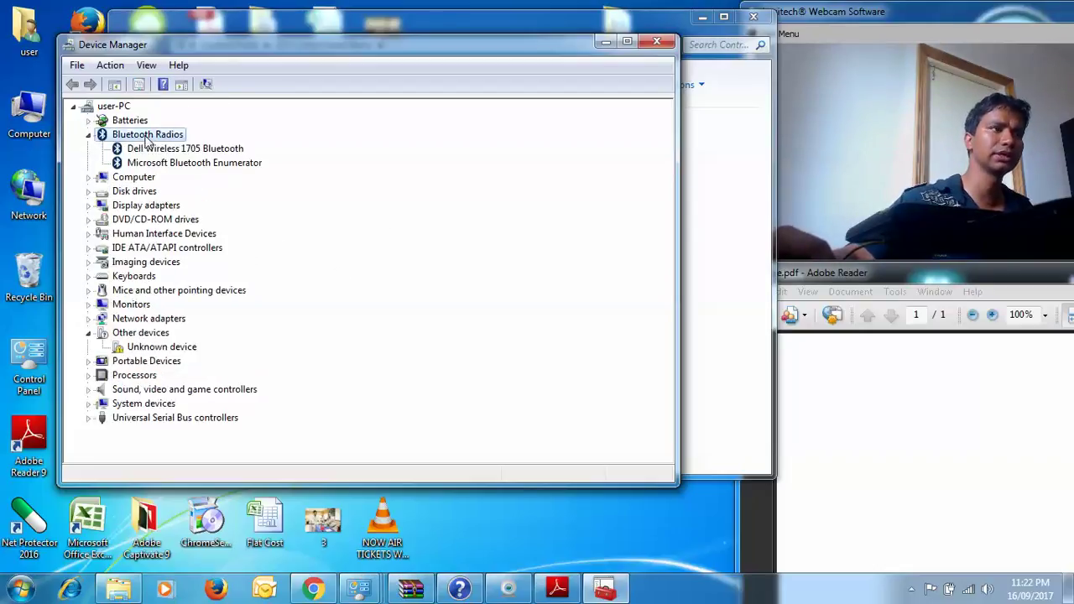
{"action": "double_click", "coordinate": [238, 151]}
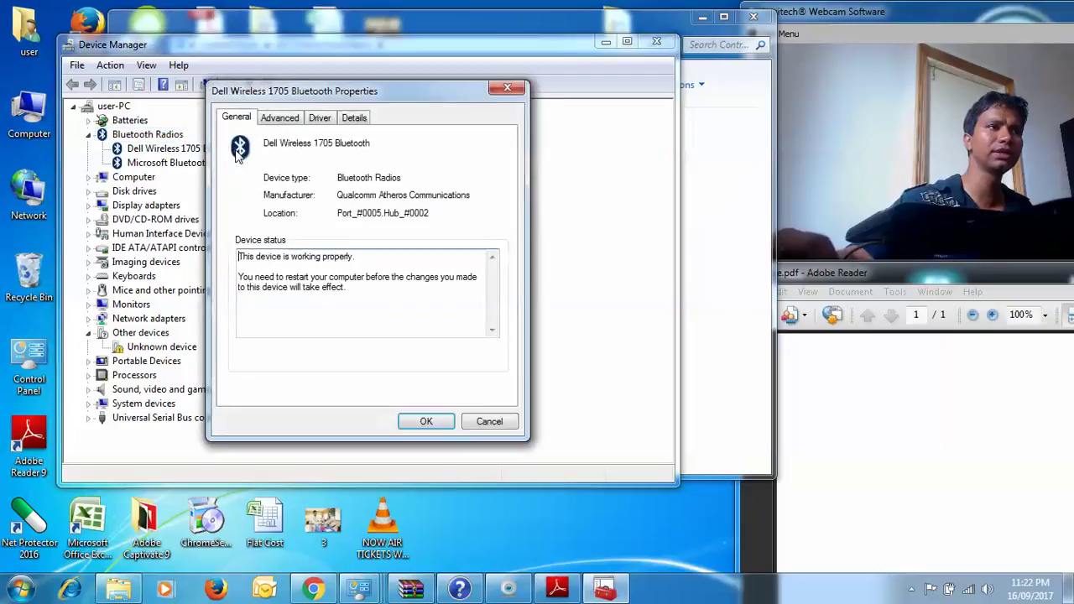
{"action": "left_click", "coordinate": [508, 88]}
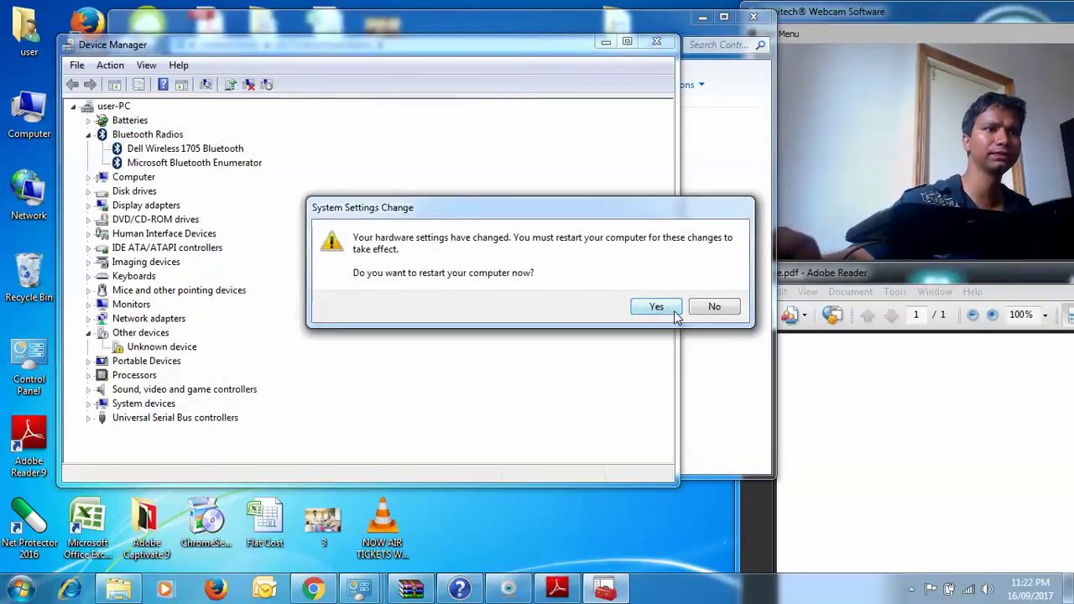
{"action": "left_click", "coordinate": [714, 307]}
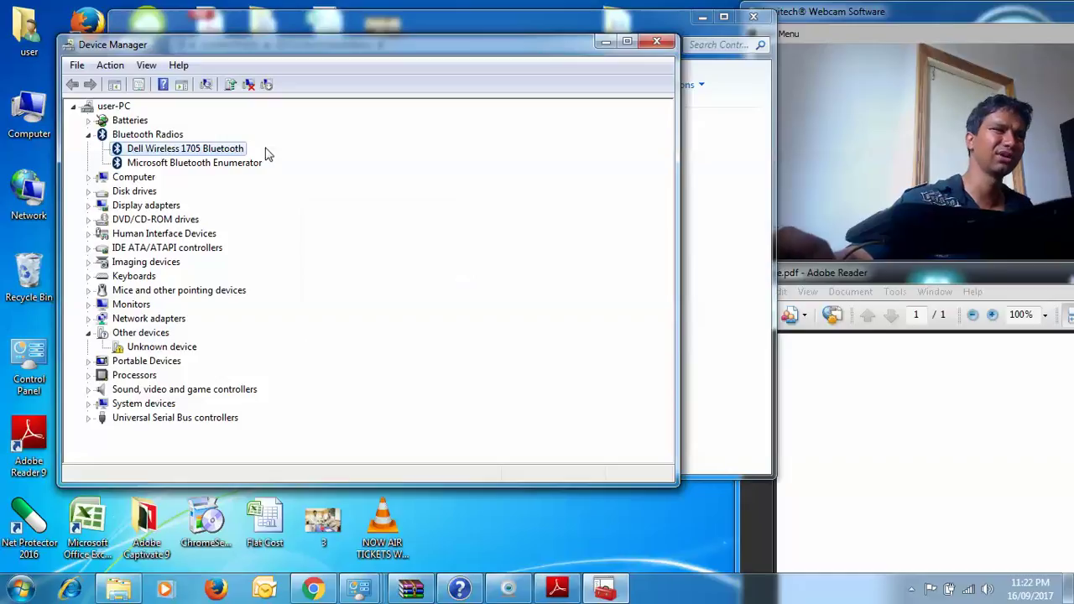
{"action": "right_click", "coordinate": [235, 150]}
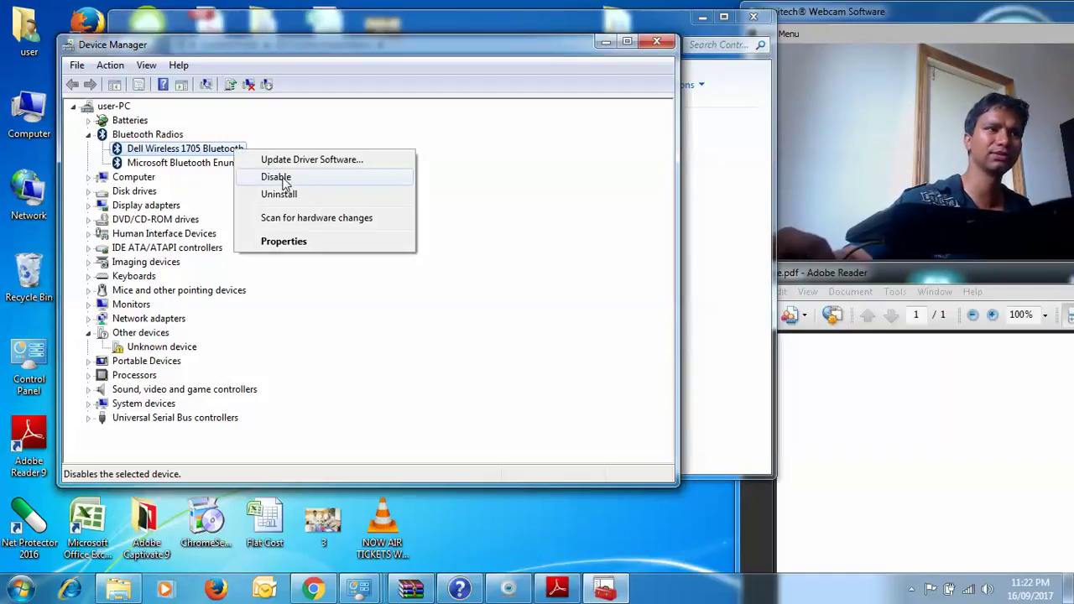
{"action": "left_click", "coordinate": [541, 203]}
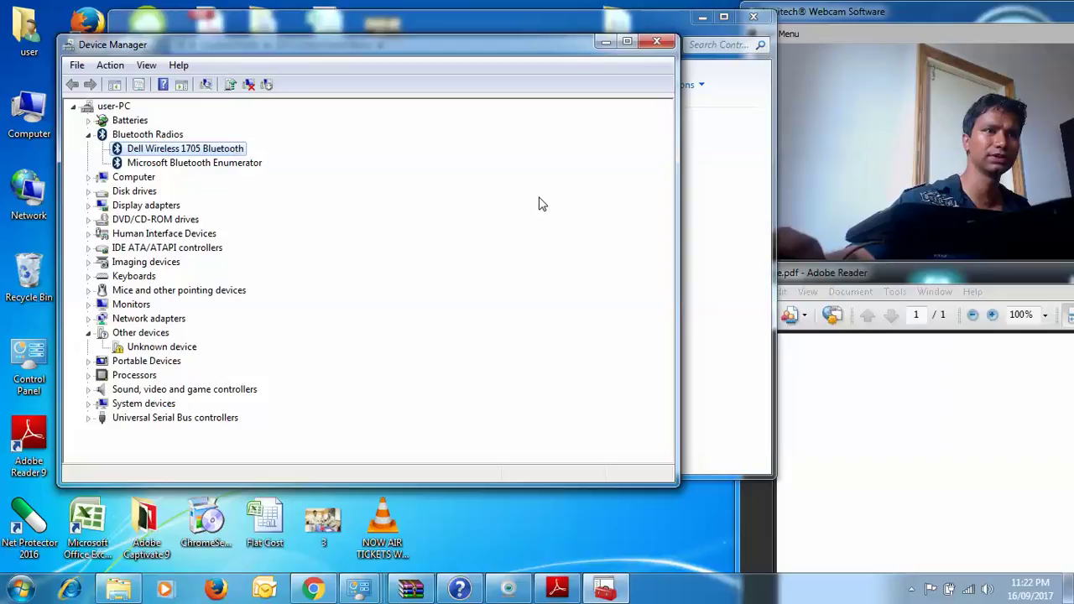
- Close Device Manager, then try Add a Device from the tray Bluetooth icon and cancel it
{"action": "left_click", "coordinate": [657, 42]}
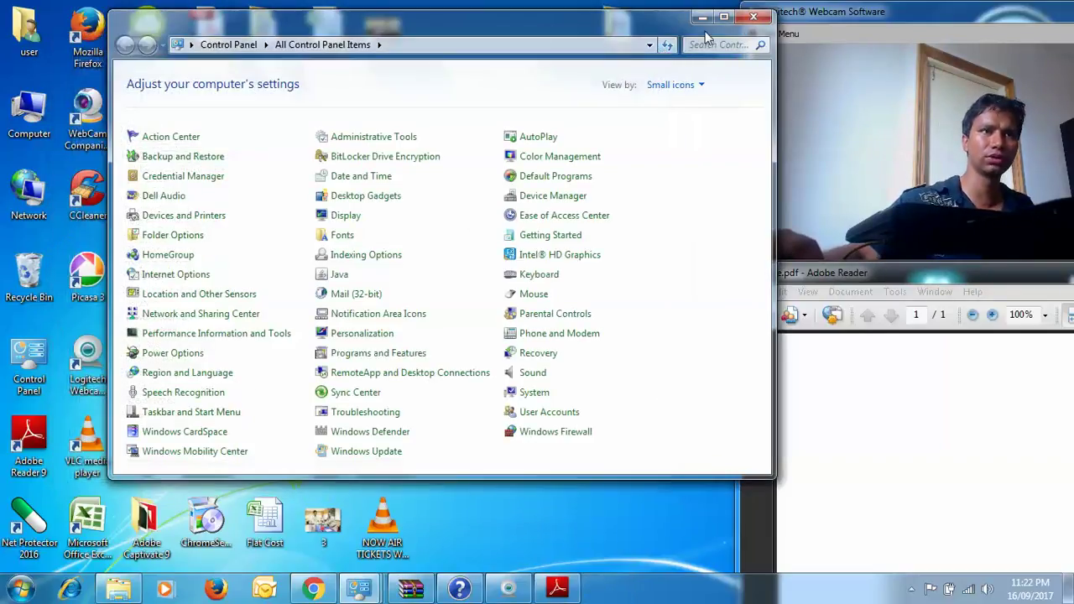
{"action": "left_click", "coordinate": [911, 589]}
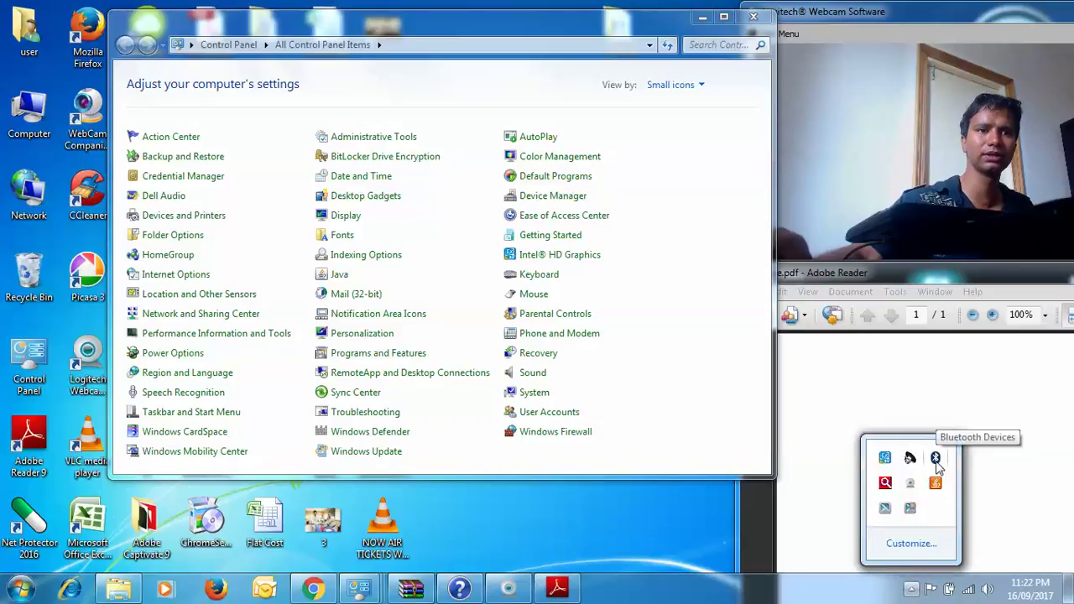
{"action": "right_click", "coordinate": [937, 462]}
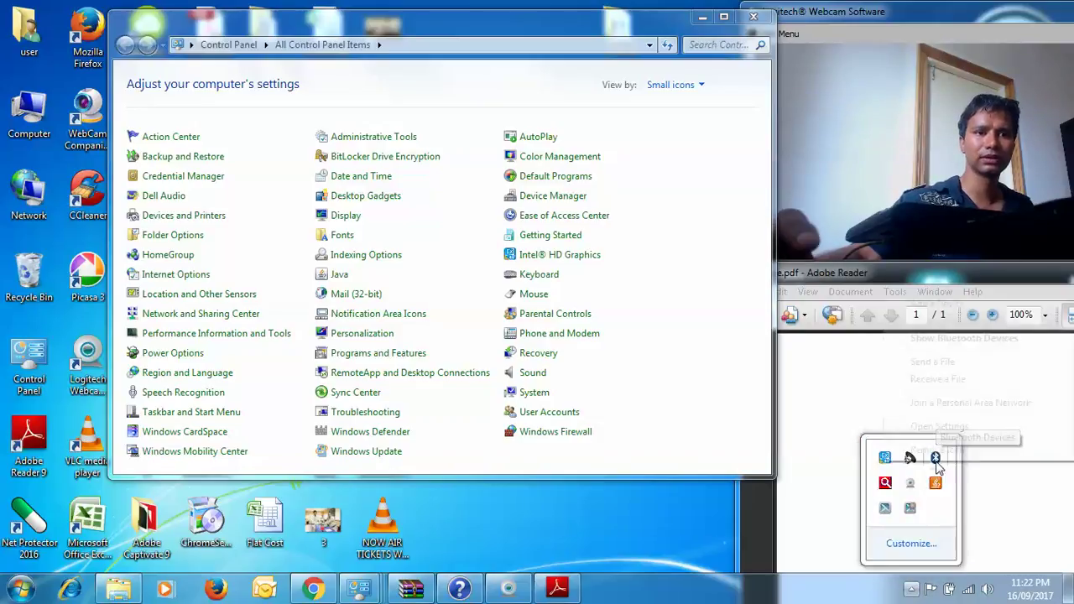
{"action": "left_click", "coordinate": [944, 307]}
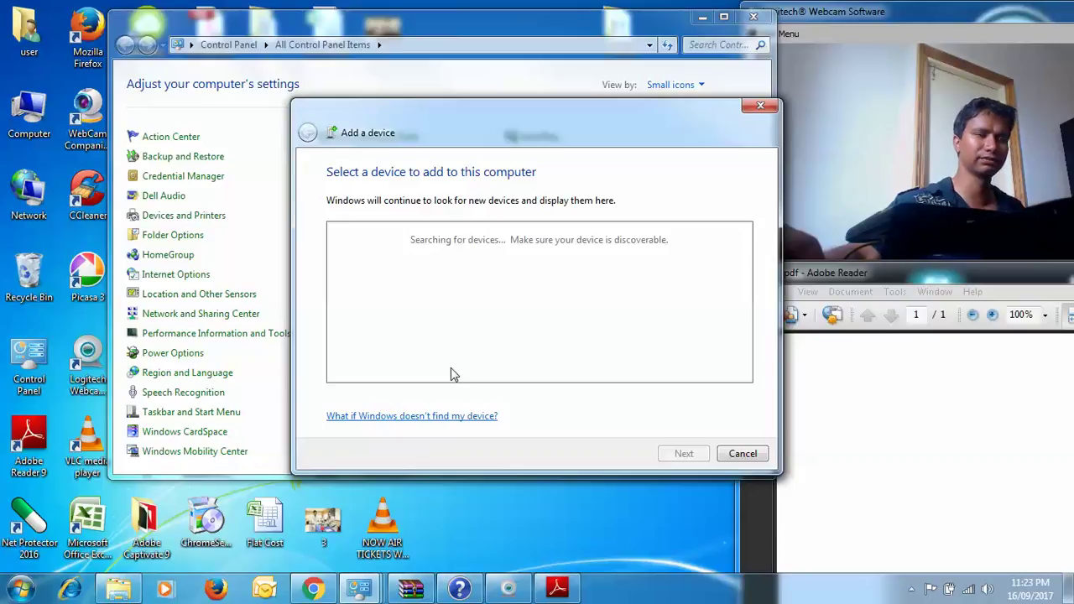
{"action": "left_click", "coordinate": [761, 107]}
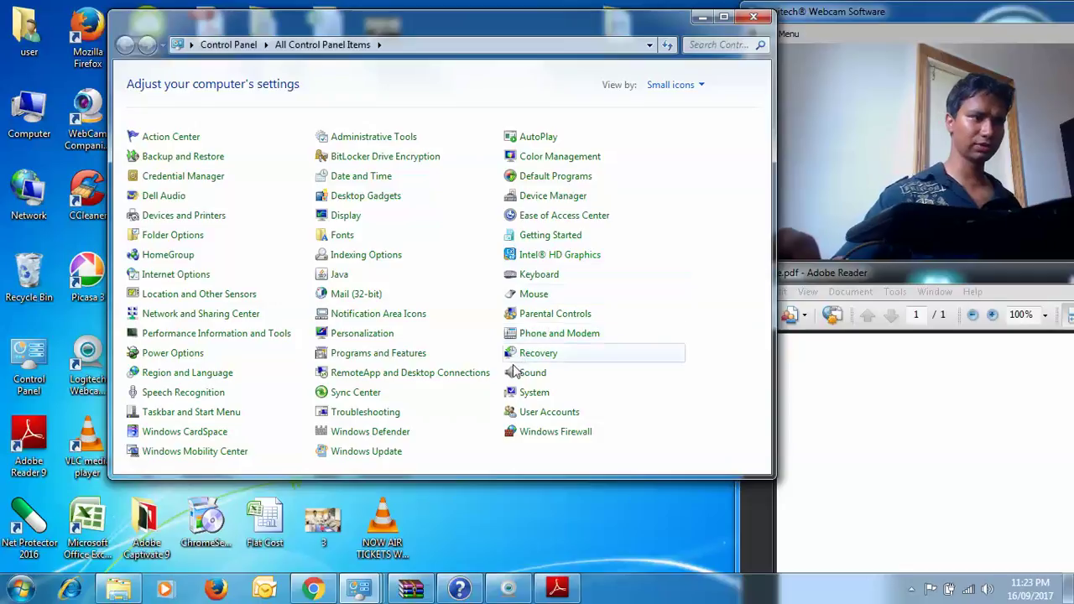
- Go to Control Panel's Devices and Printers and start the Add a device wizard
{"action": "left_click", "coordinate": [19, 587]}
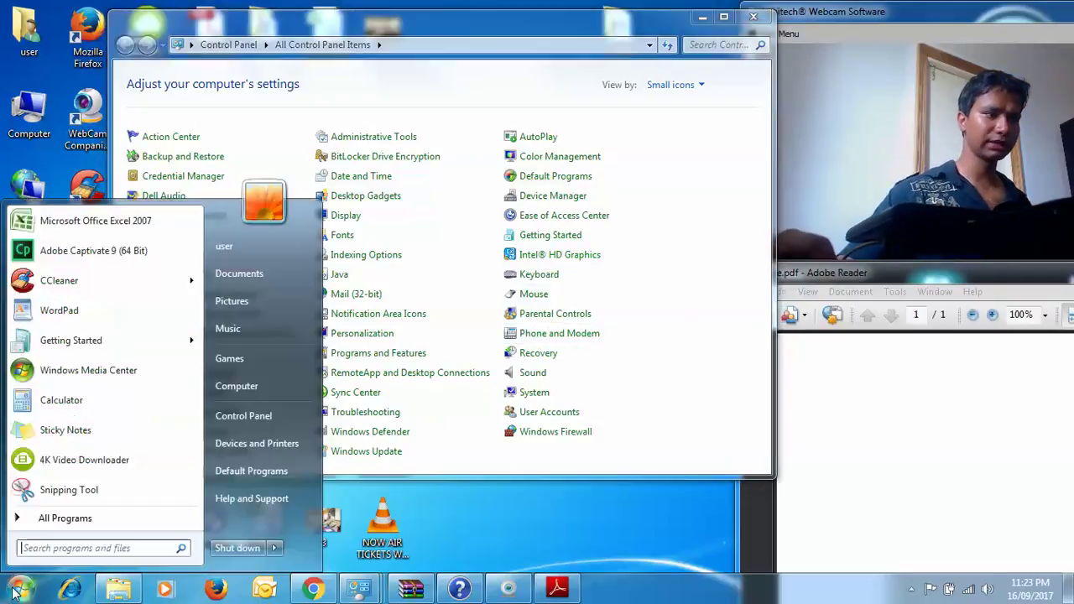
{"action": "left_click", "coordinate": [284, 415]}
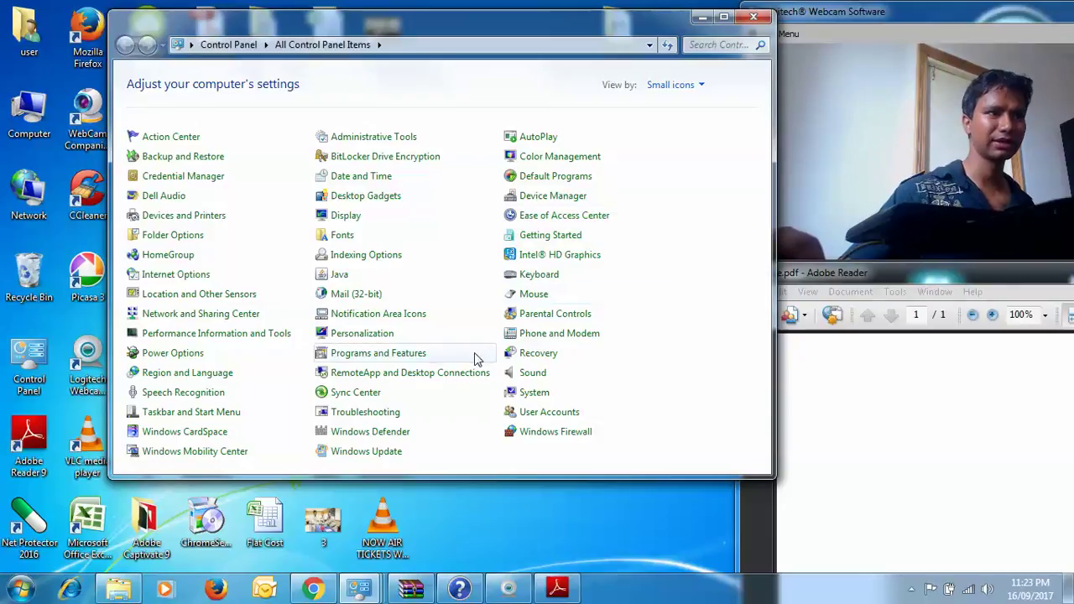
{"action": "left_click", "coordinate": [193, 216]}
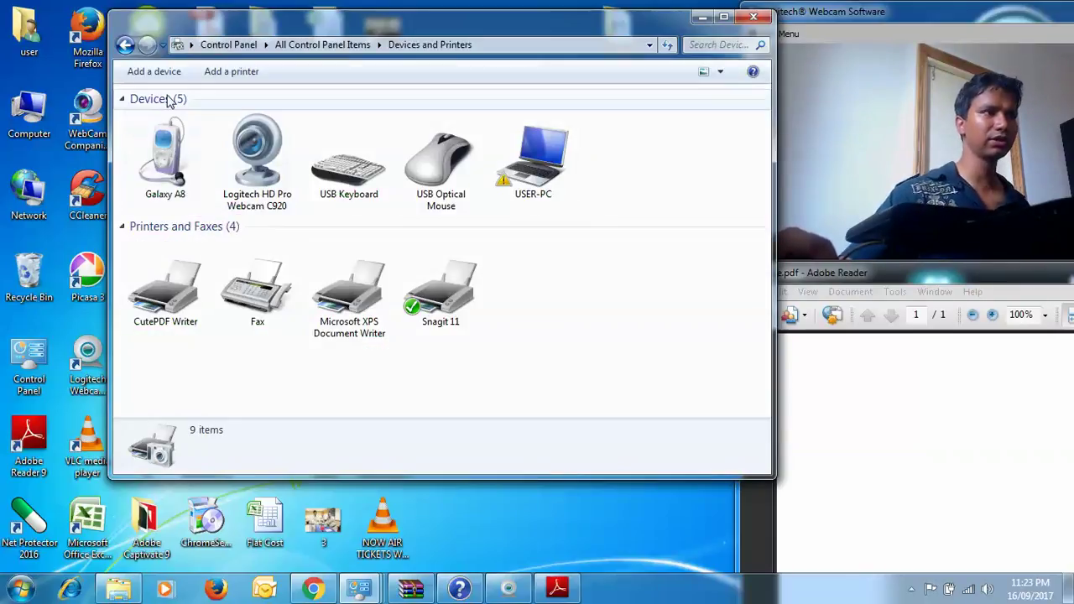
{"action": "left_click", "coordinate": [151, 72]}
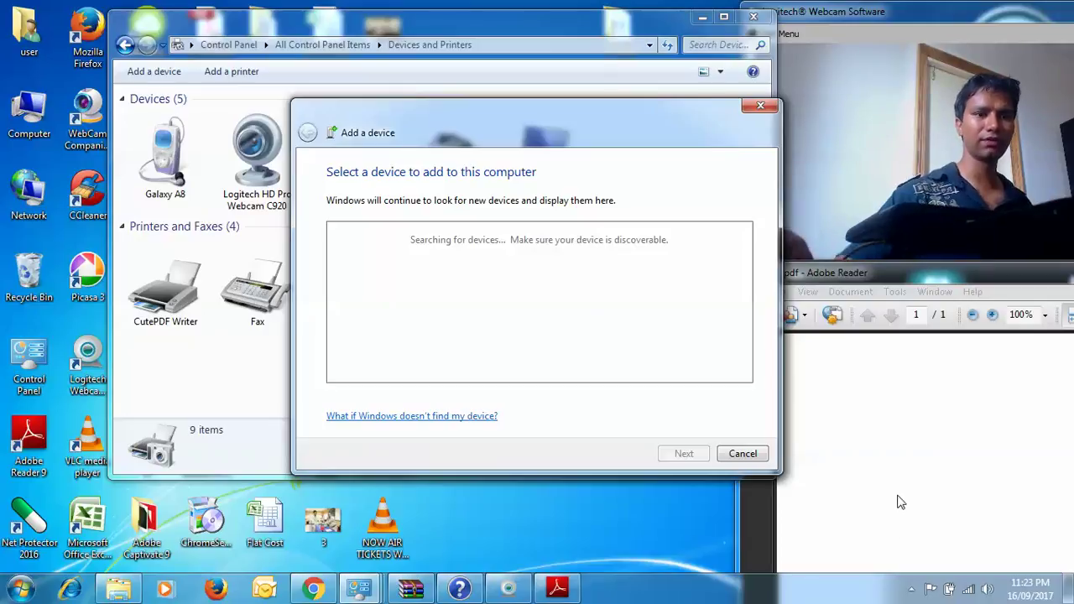
- Search for services.msc in the Start menu and launch the Services console
{"action": "left_click", "coordinate": [911, 589]}
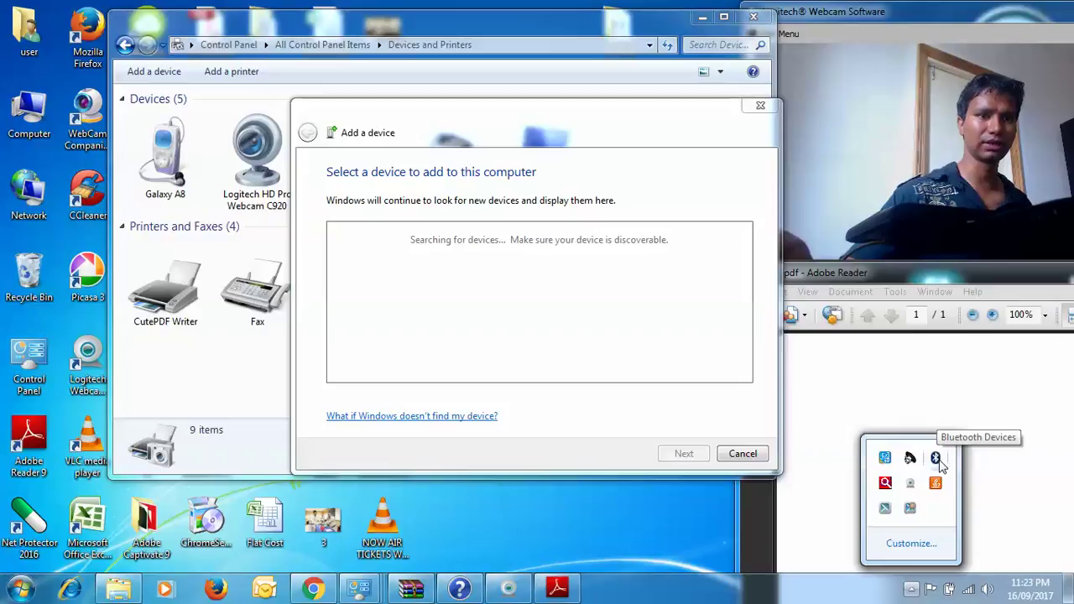
{"action": "left_click", "coordinate": [20, 589]}
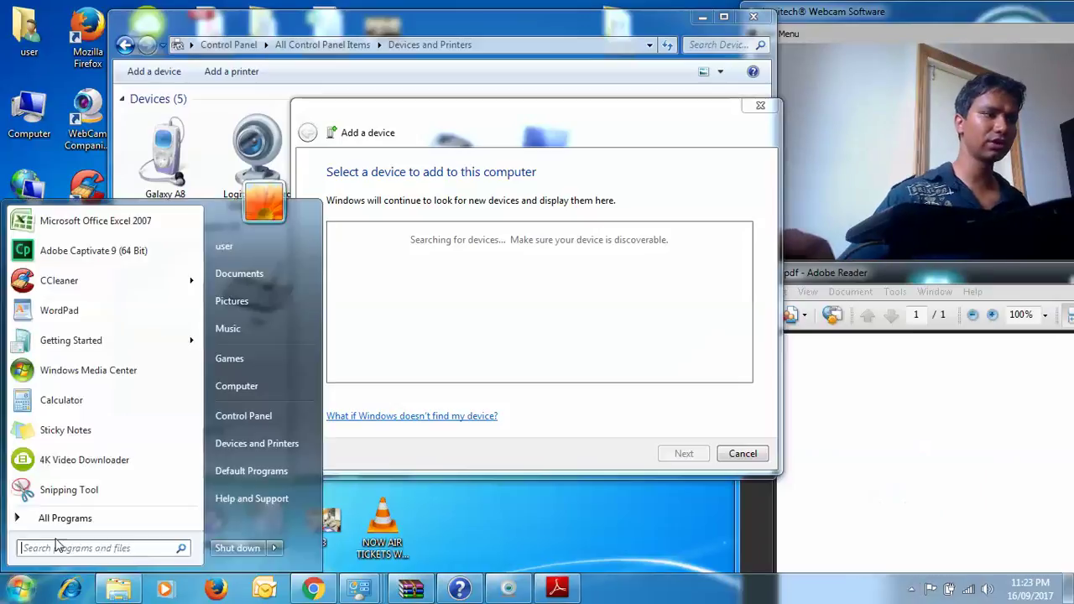
{"action": "type", "text": "serv"}
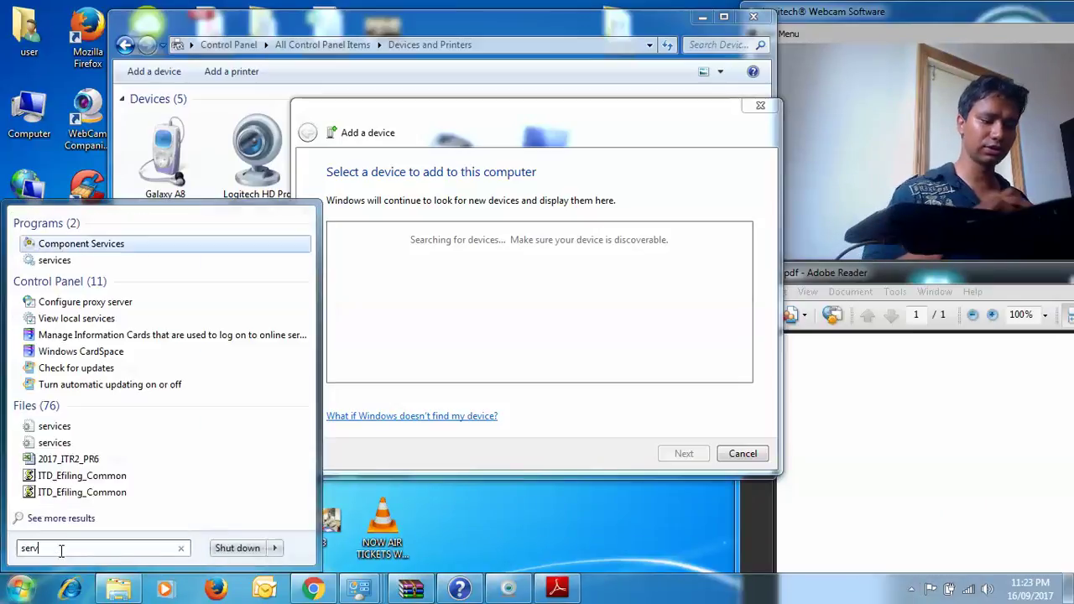
{"action": "type", "text": "ices"}
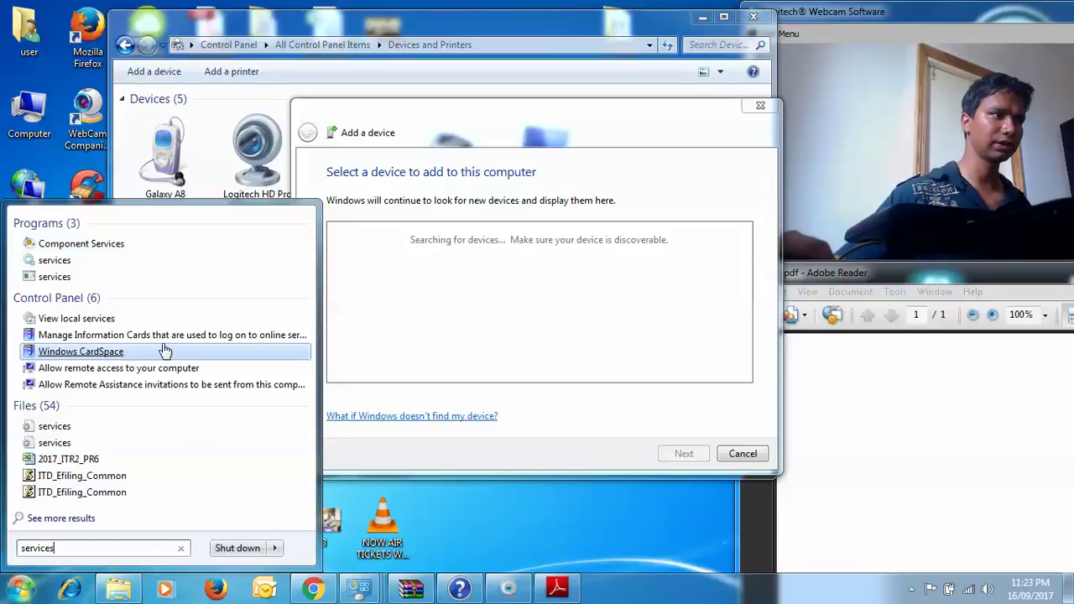
{"action": "type", "text": ".msc"}
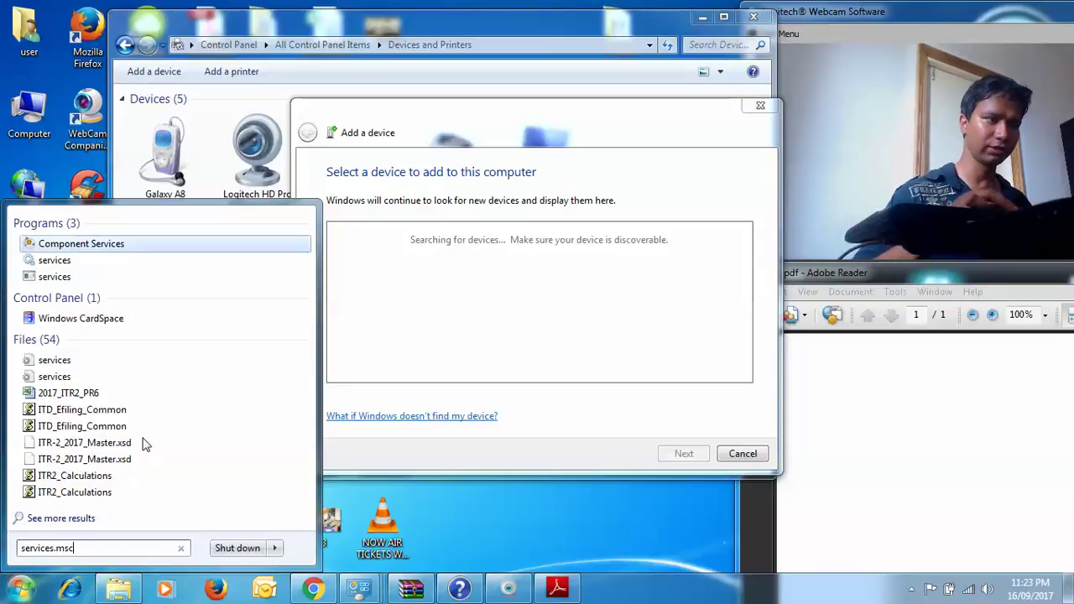
{"action": "left_click", "coordinate": [107, 249]}
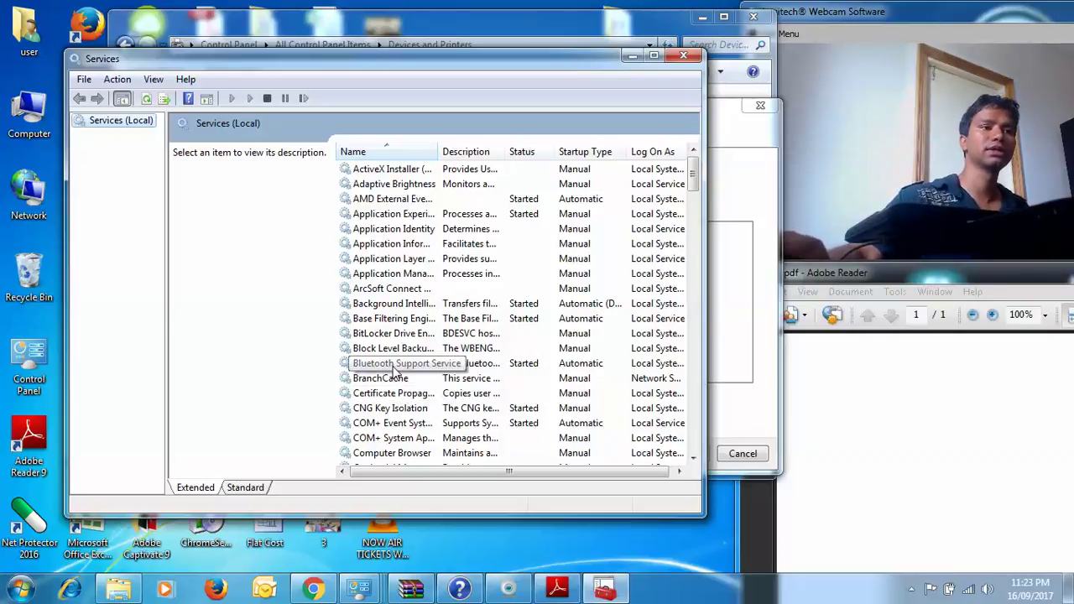
- Set the Bluetooth Support Service startup type to Automatic and save with OK
{"action": "double_click", "coordinate": [393, 370]}
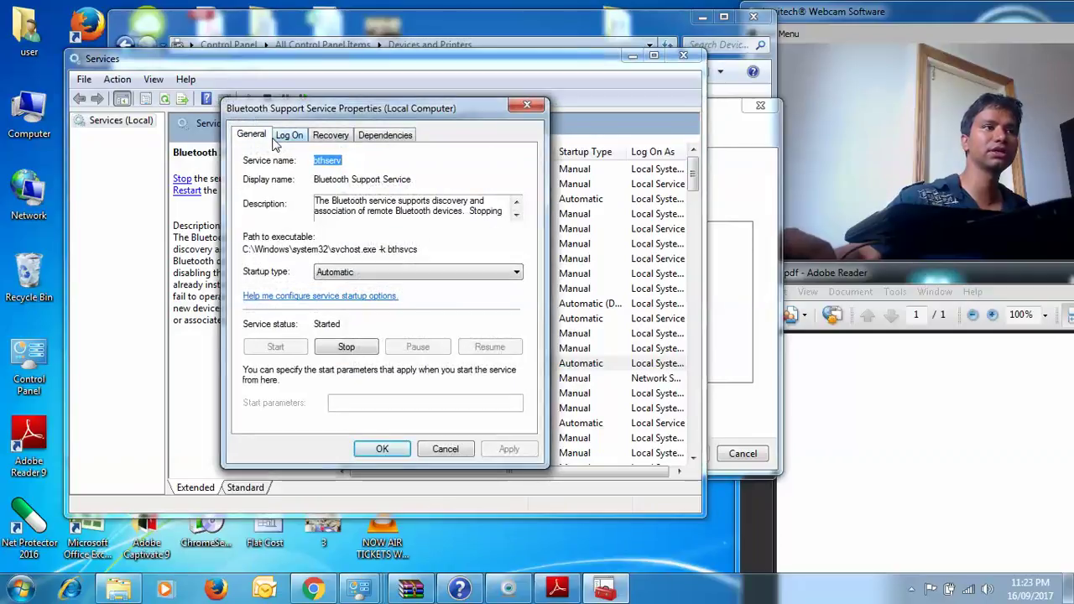
{"action": "left_click", "coordinate": [254, 137]}
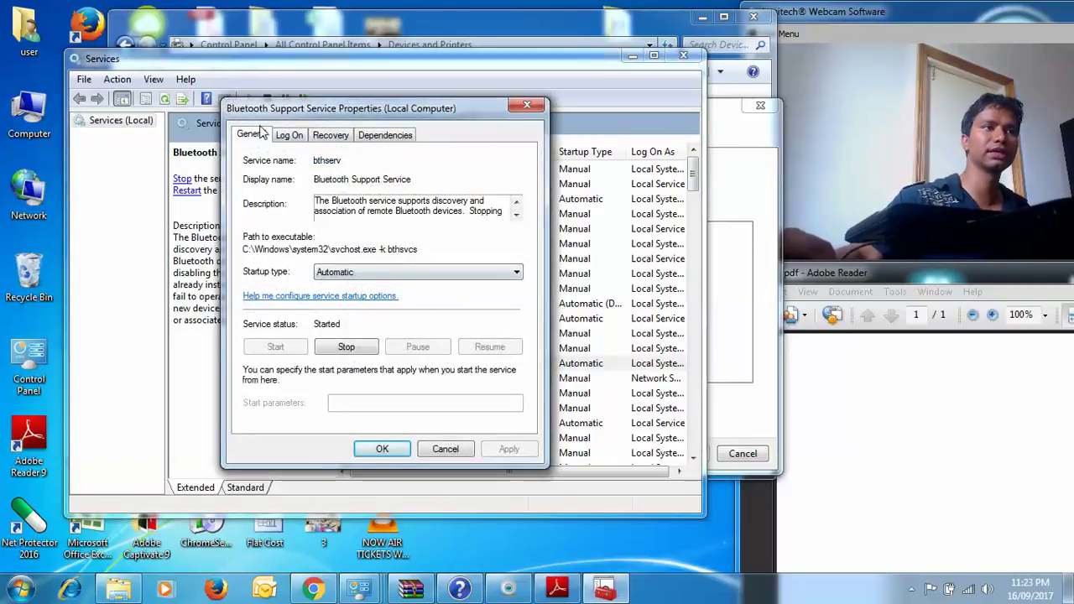
{"action": "left_click", "coordinate": [362, 273]}
{"action": "left_click", "coordinate": [367, 307]}
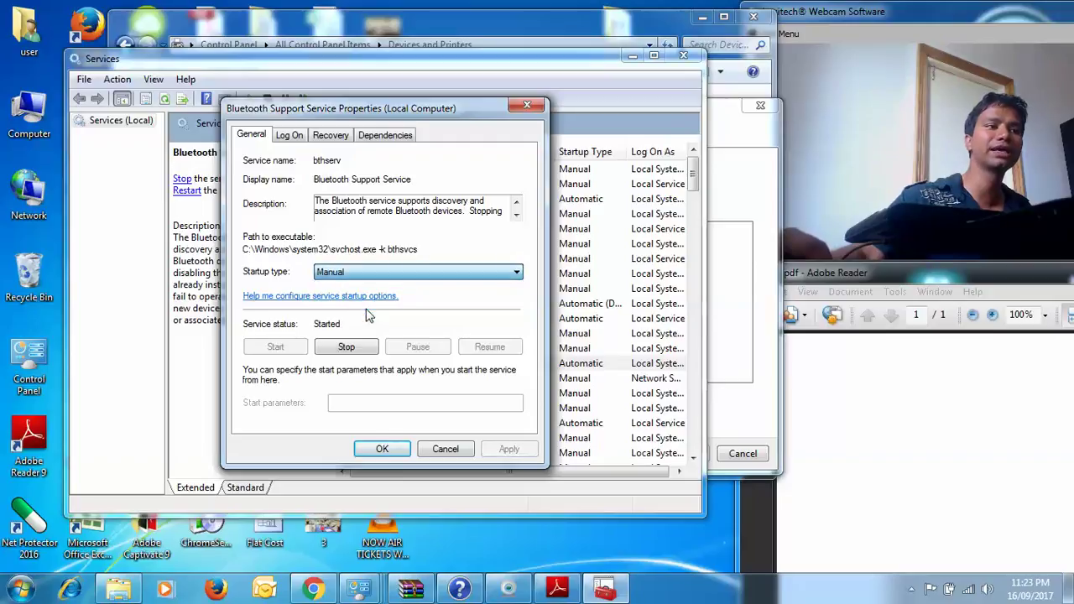
{"action": "left_click", "coordinate": [366, 275]}
{"action": "left_click", "coordinate": [367, 297]}
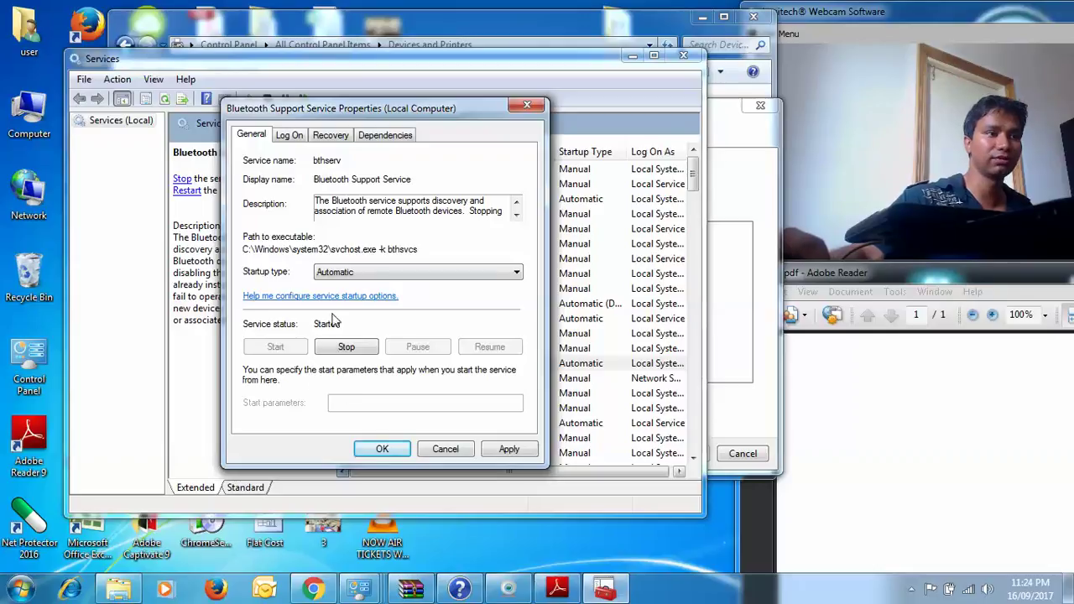
{"action": "left_click", "coordinate": [389, 456]}
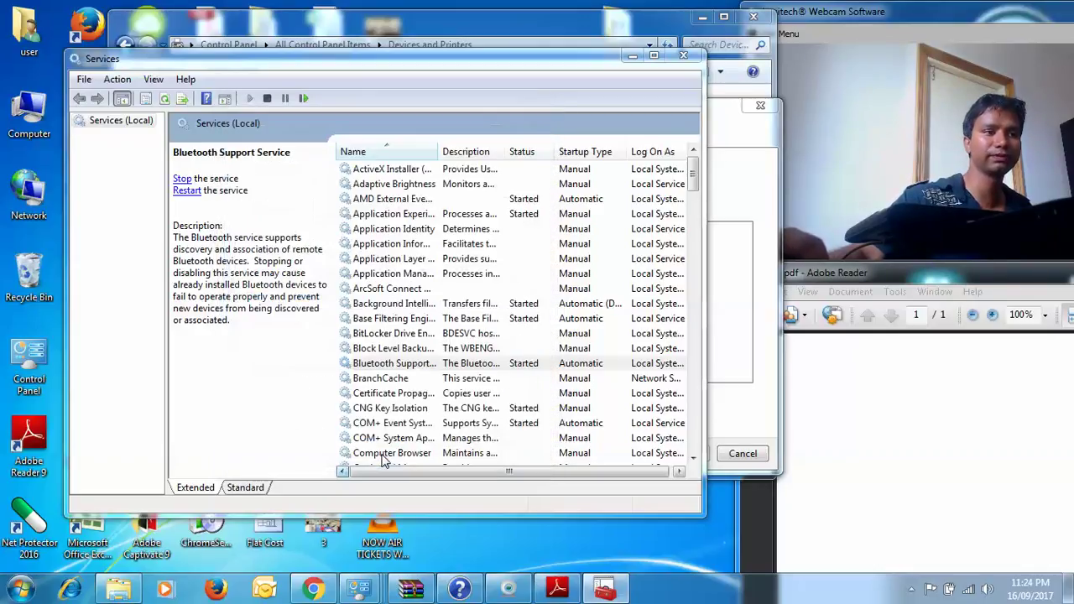
- Empty the Password and Confirm password fields on the service's Log On tab, then apply
{"action": "double_click", "coordinate": [422, 370]}
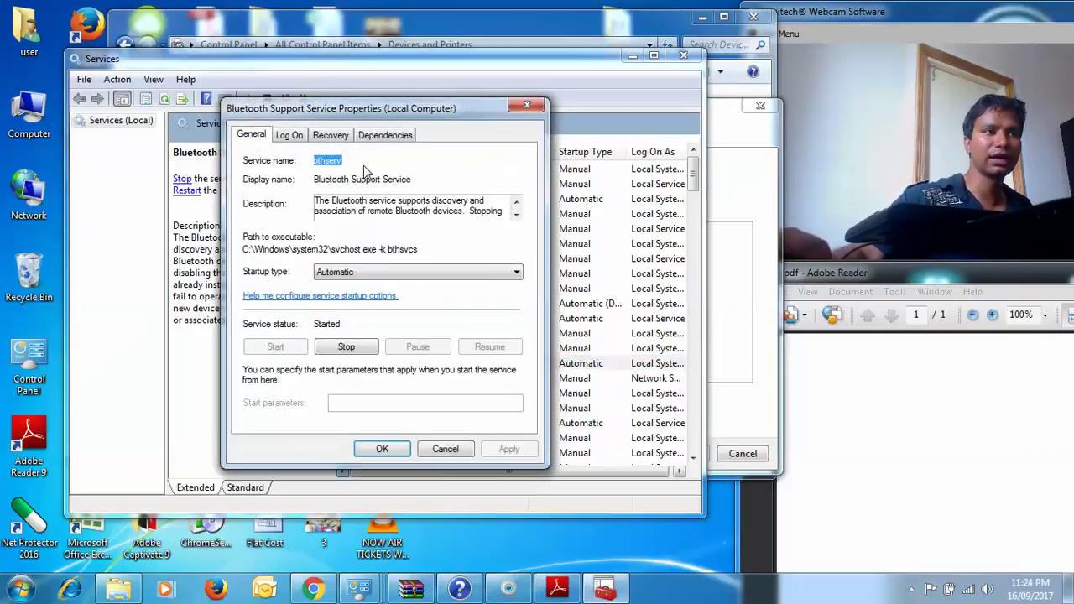
{"action": "left_click", "coordinate": [296, 140]}
{"action": "left_click", "coordinate": [250, 216]}
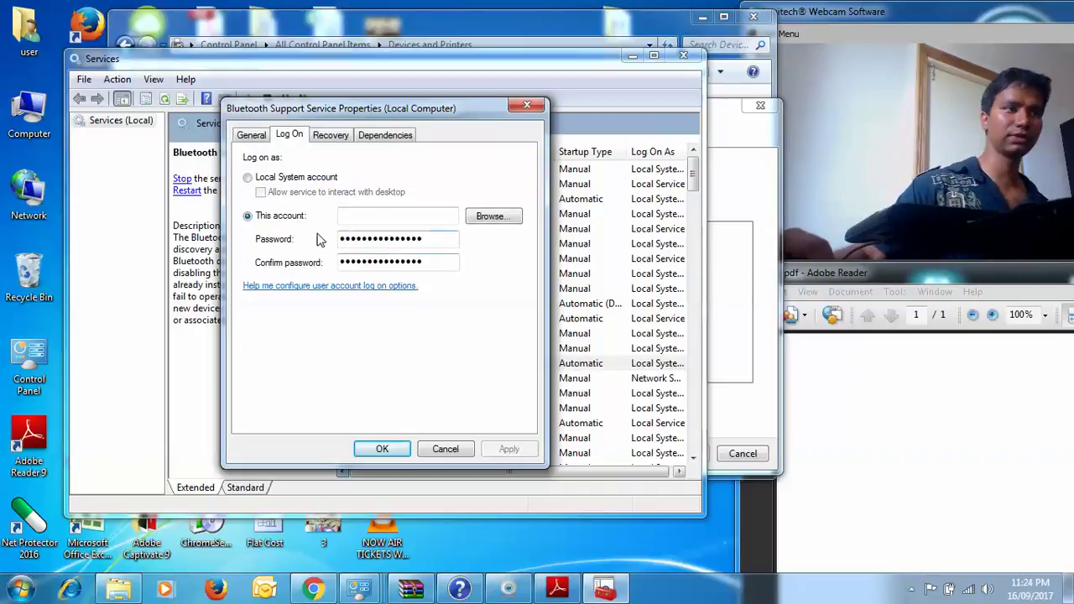
{"action": "double_click", "coordinate": [420, 238]}
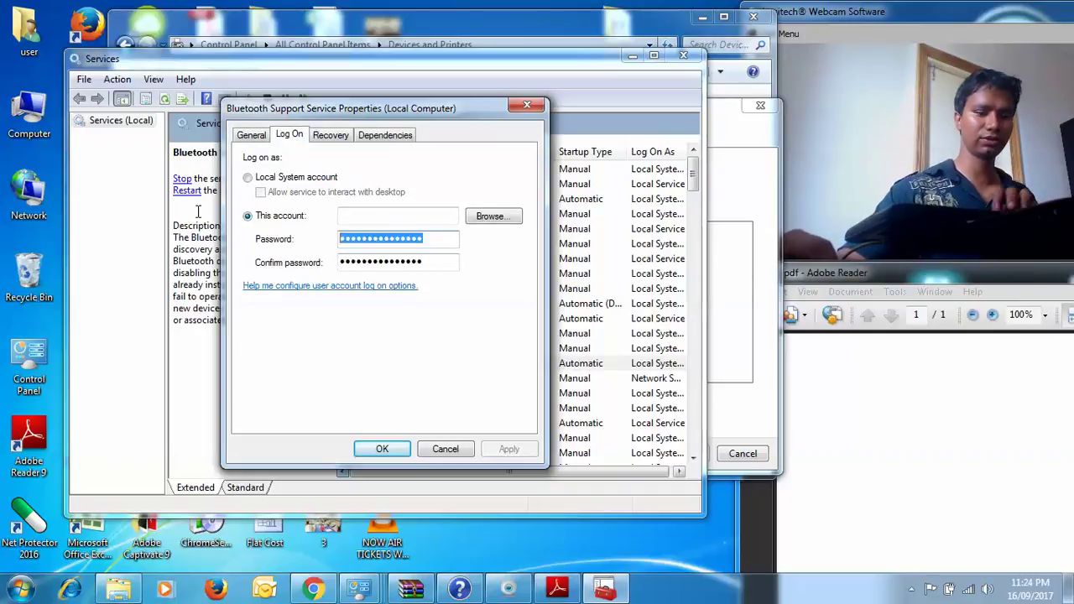
{"action": "key", "text": "BackSpace"}
{"action": "double_click", "coordinate": [387, 260]}
{"action": "key", "text": "BackSpace"}
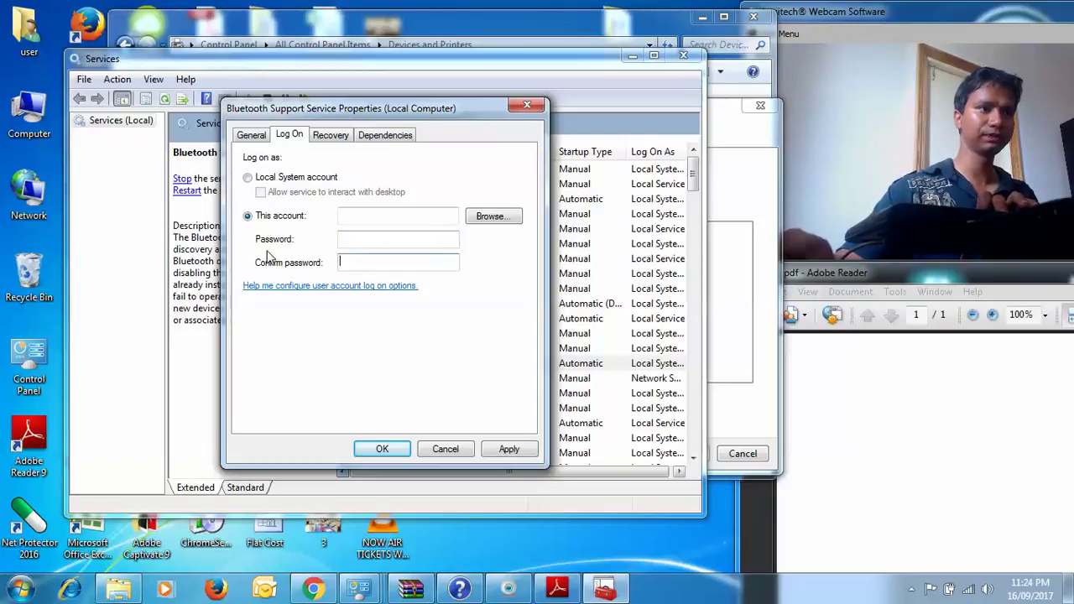
{"action": "left_click", "coordinate": [528, 450]}
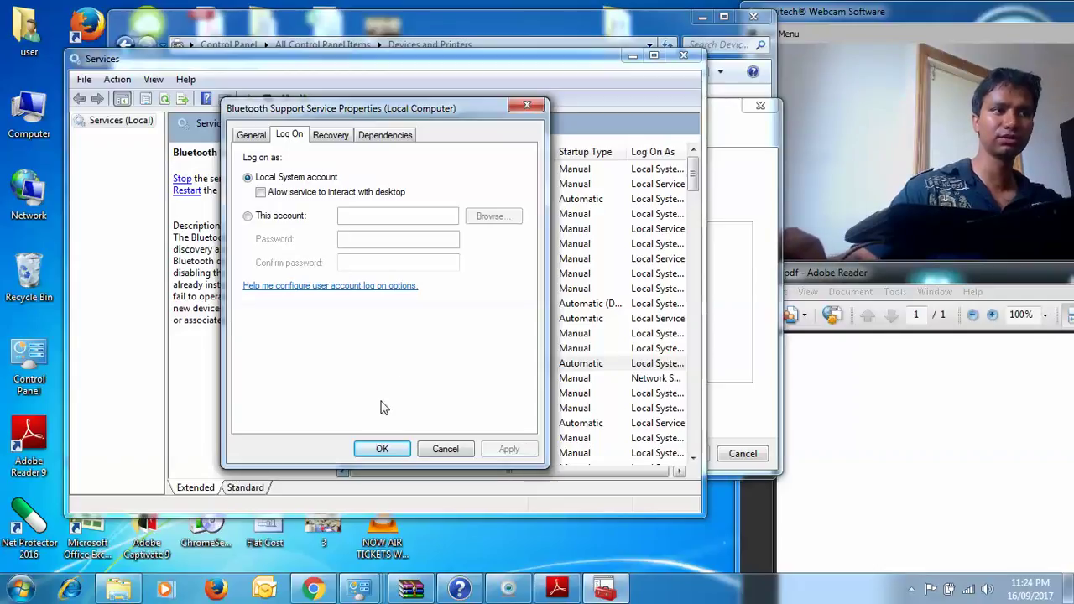
{"action": "left_click", "coordinate": [395, 450]}
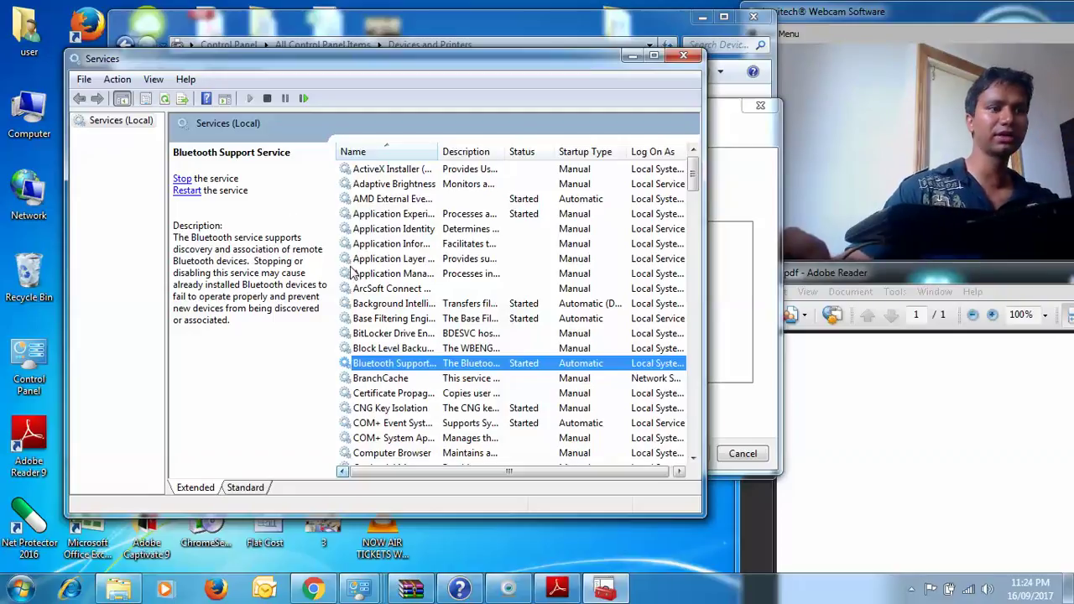
- Restart Bluetooth Support Service with the Stop link followed by the Start link
{"action": "left_click", "coordinate": [192, 178]}
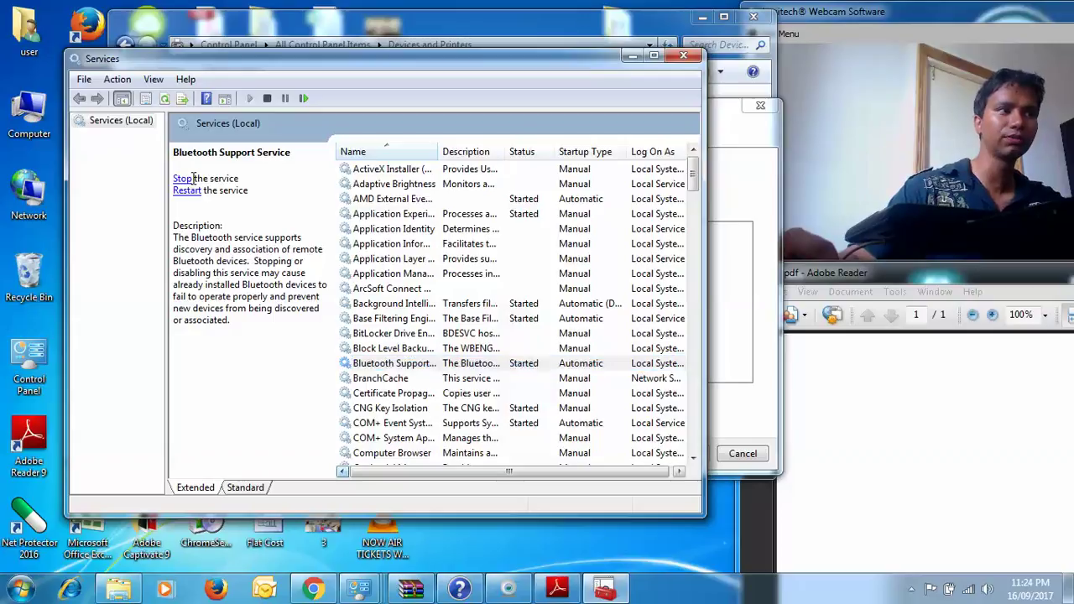
{"action": "left_click", "coordinate": [185, 179]}
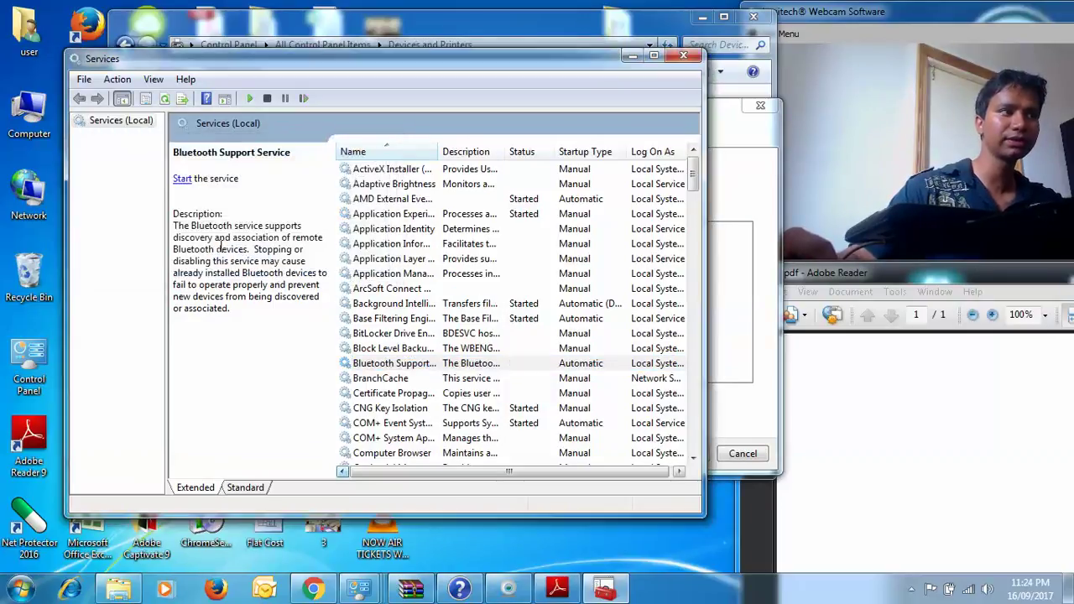
{"action": "left_click", "coordinate": [183, 179]}
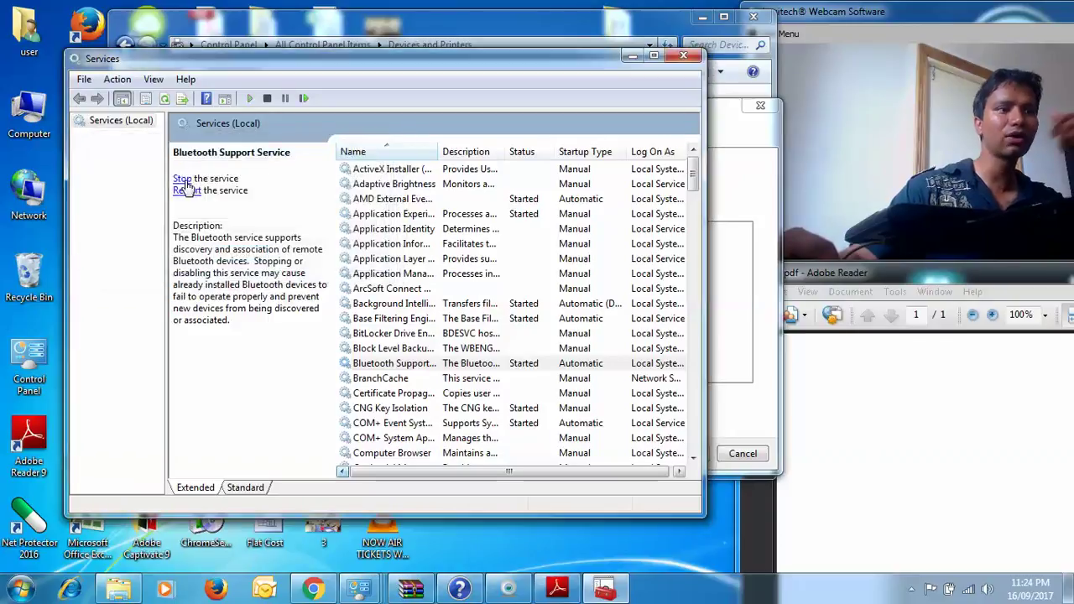